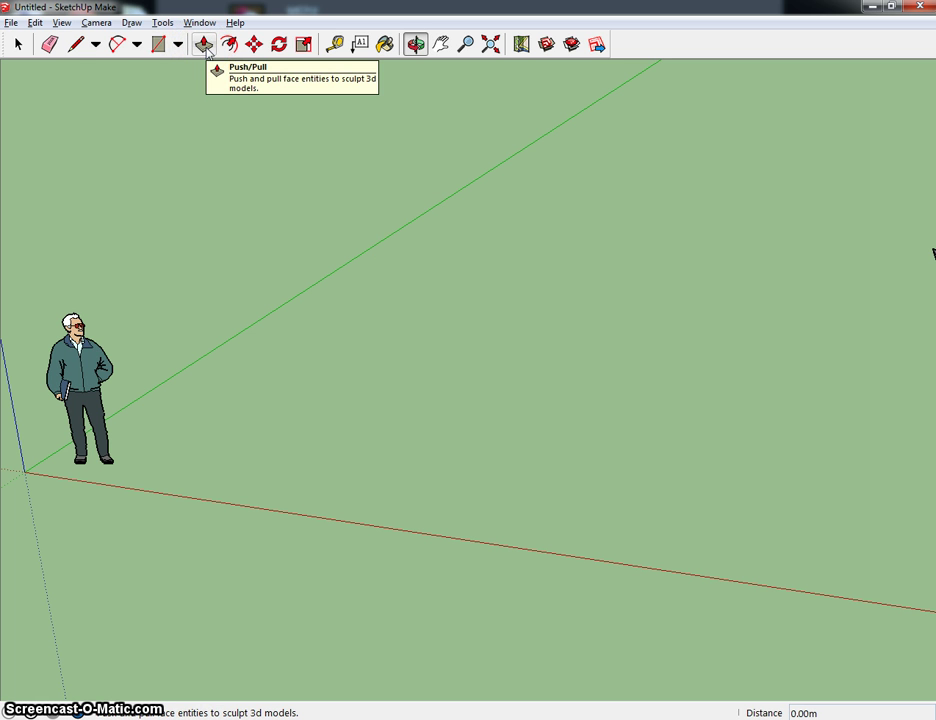
# - Draw a rectangle on the ground plane with the Rectangle tool
pyautogui.click(170, 45)
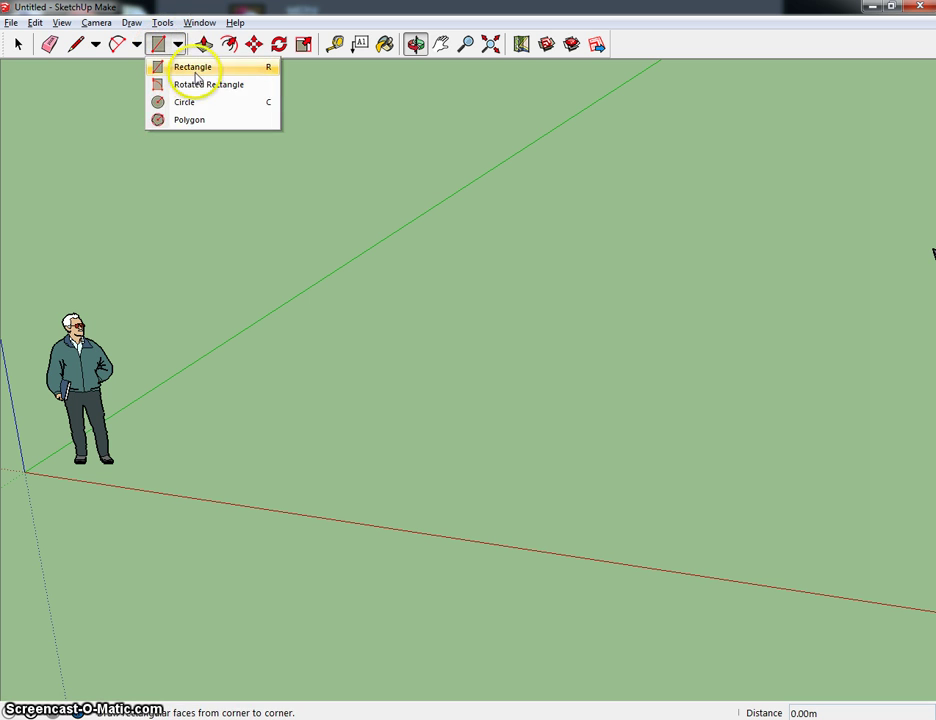
pyautogui.click(193, 67)
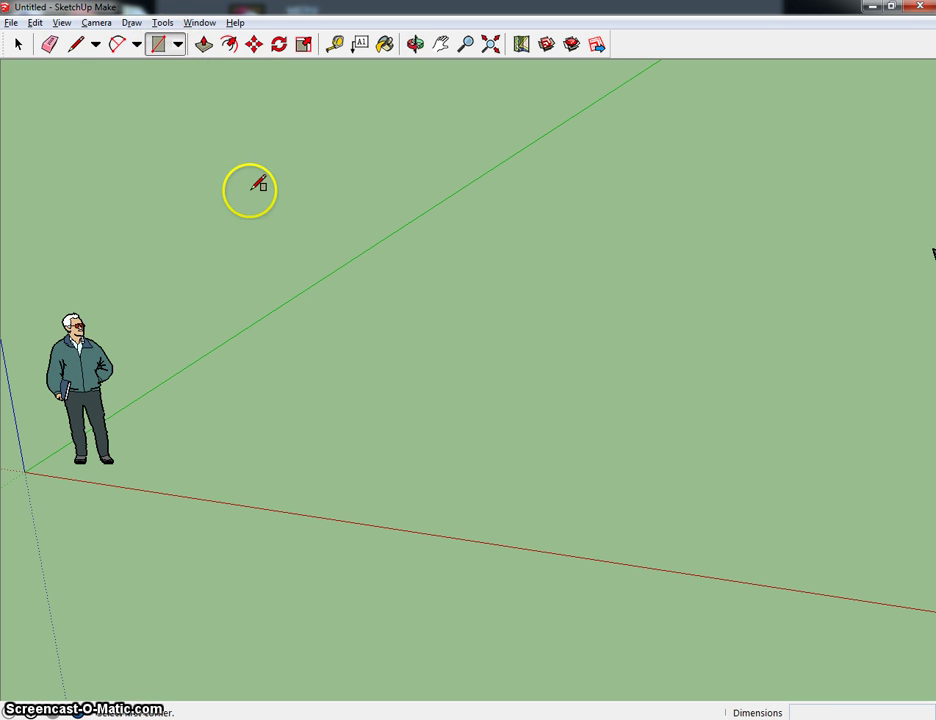
pyautogui.click(362, 408)
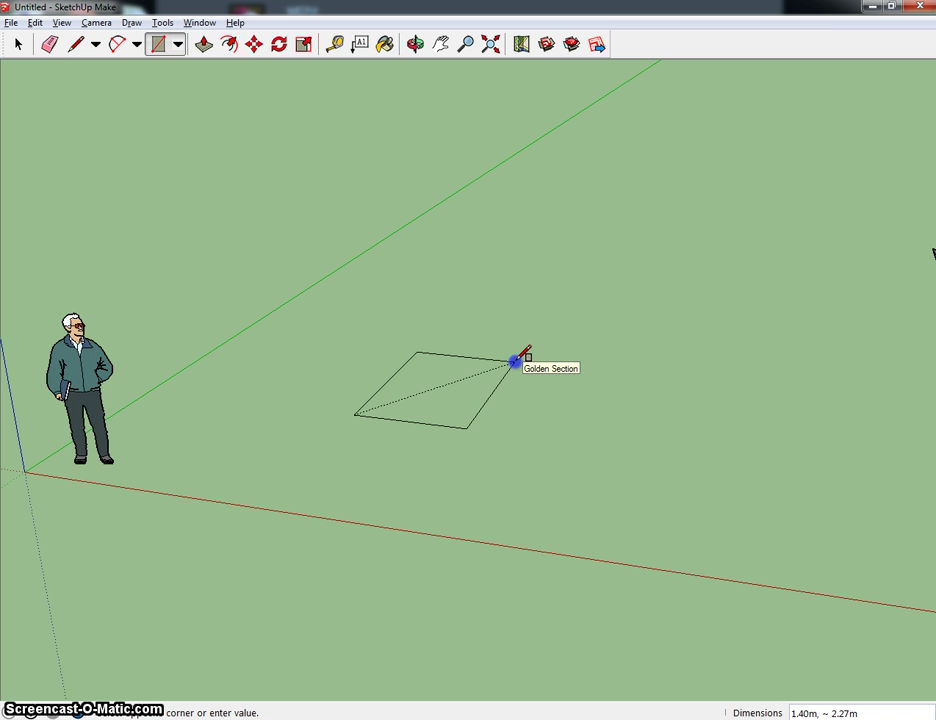
pyautogui.click(514, 361)
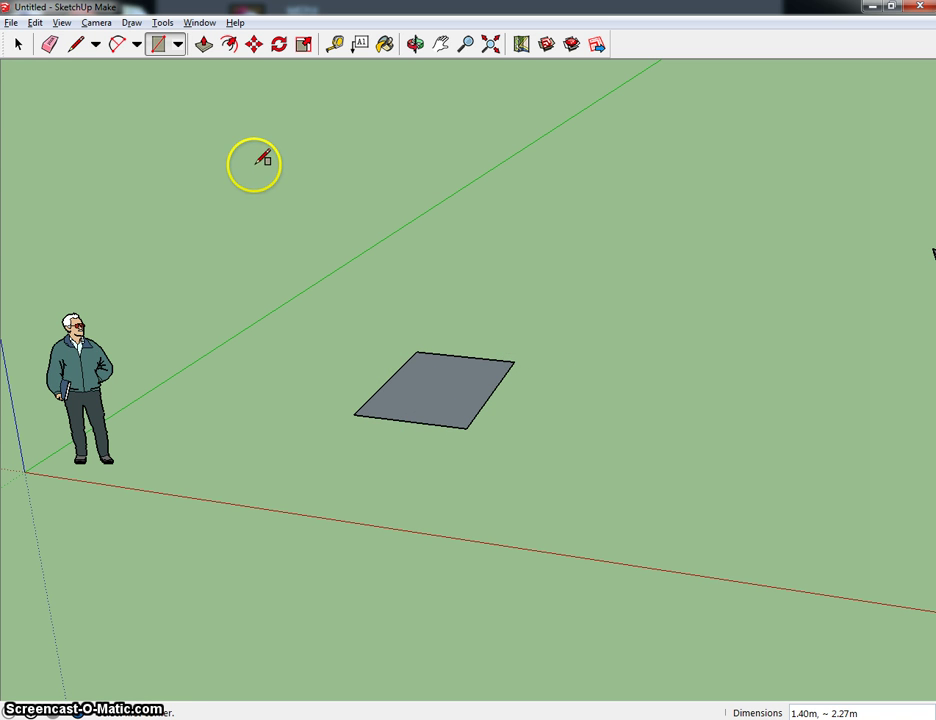
# - Push/Pull the rectangle up 1.46 m into a box, then pan the view left
pyautogui.click(203, 44)
pyautogui.moveTo(440, 402); pyautogui.dragTo(434, 276)
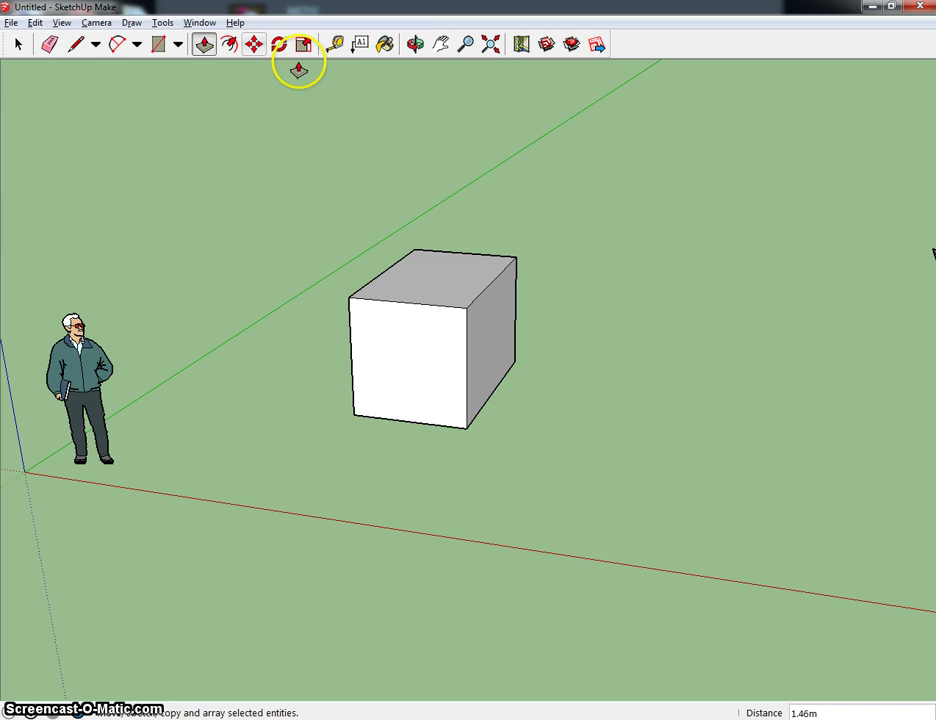
pyautogui.click(416, 44)
pyautogui.click(440, 44)
pyautogui.moveTo(662, 362); pyautogui.dragTo(454, 421)
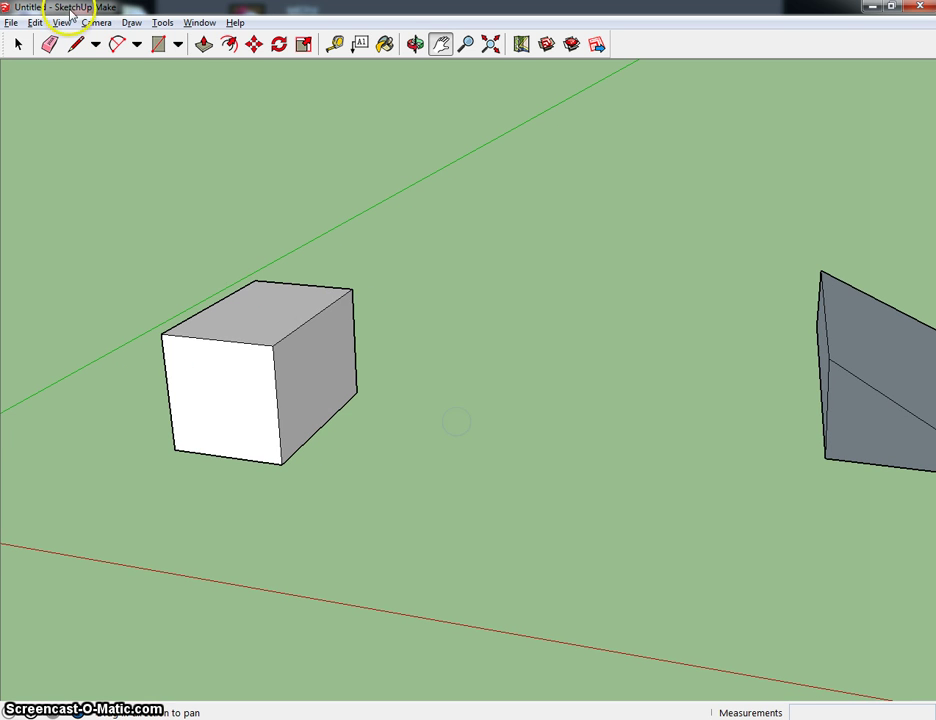
# - Draw a second rectangle beside the box and raise it into a 1.90 m block
pyautogui.click(177, 44)
pyautogui.click(192, 64)
pyautogui.click(476, 484)
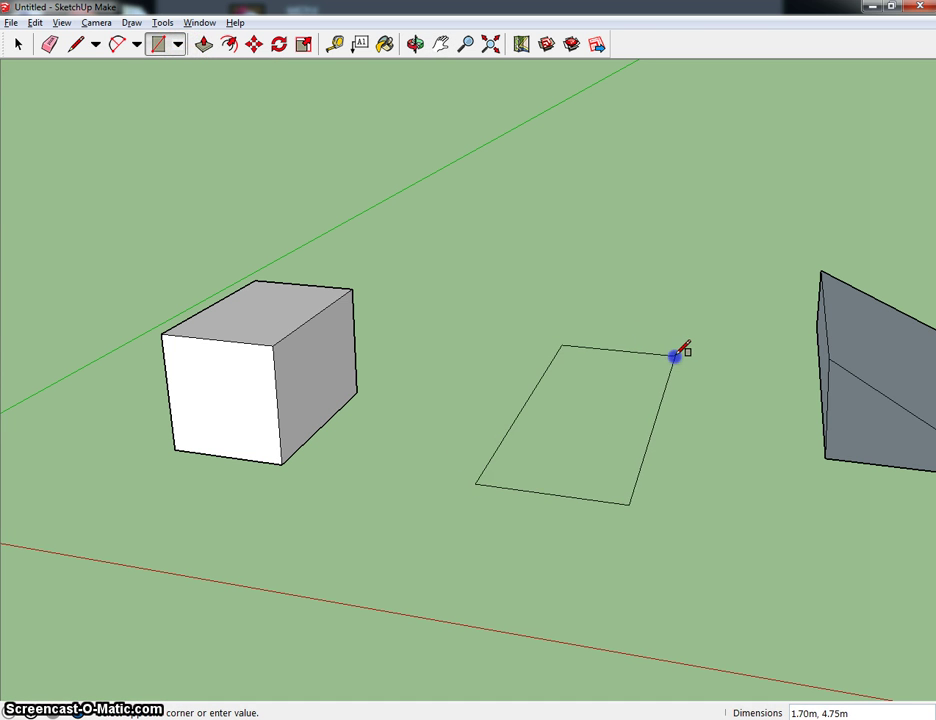
pyautogui.click(675, 356)
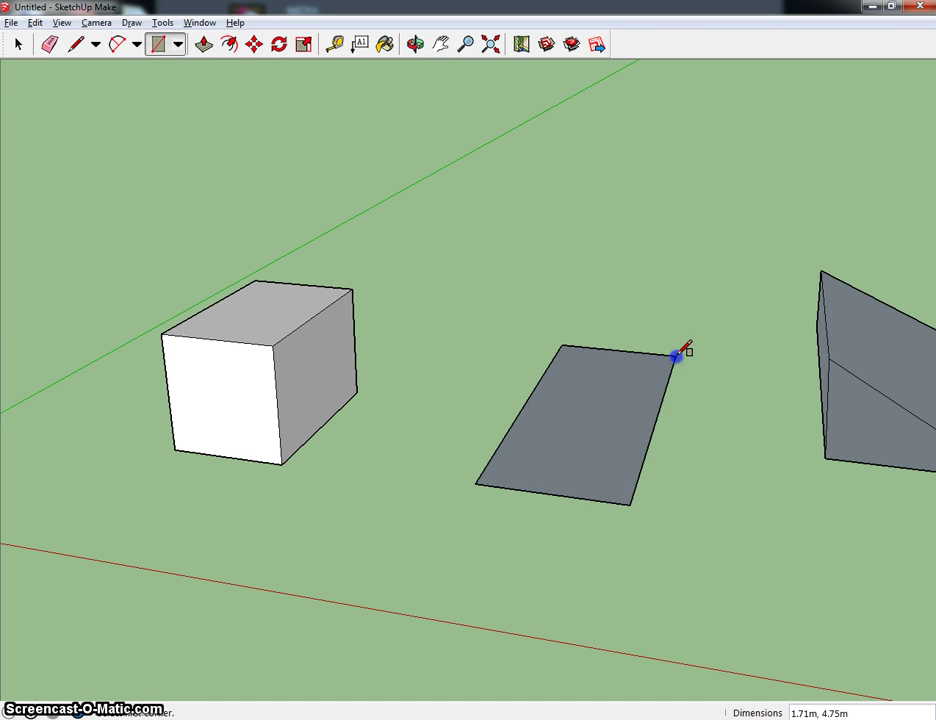
pyautogui.click(204, 46)
pyautogui.click(531, 424)
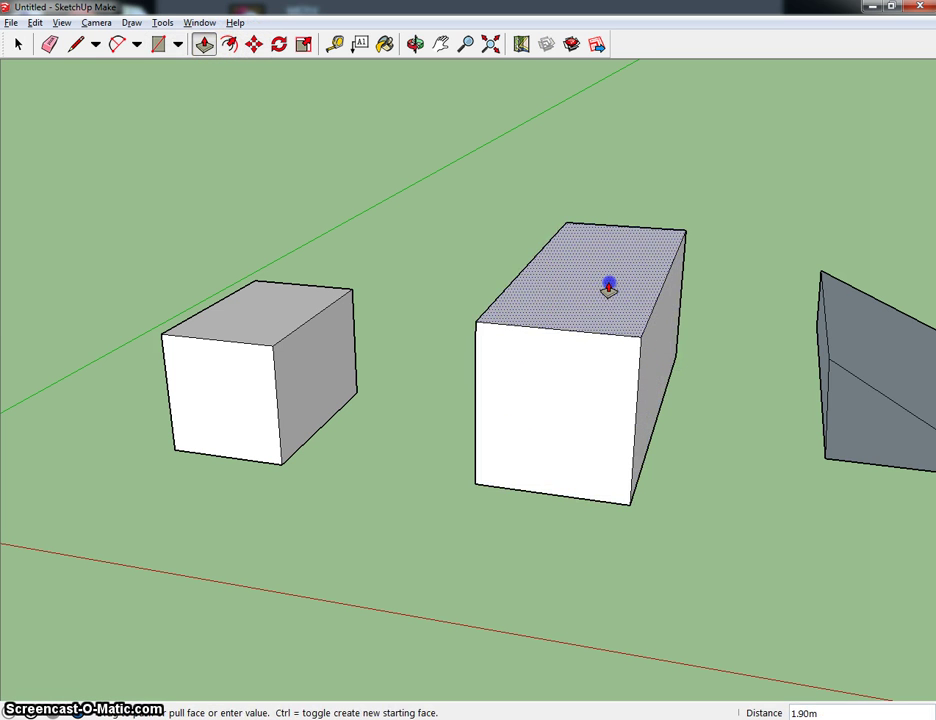
pyautogui.click(609, 290)
# - Draw lines from the block's top front-edge midpoint to both bottom corners
pyautogui.click(77, 44)
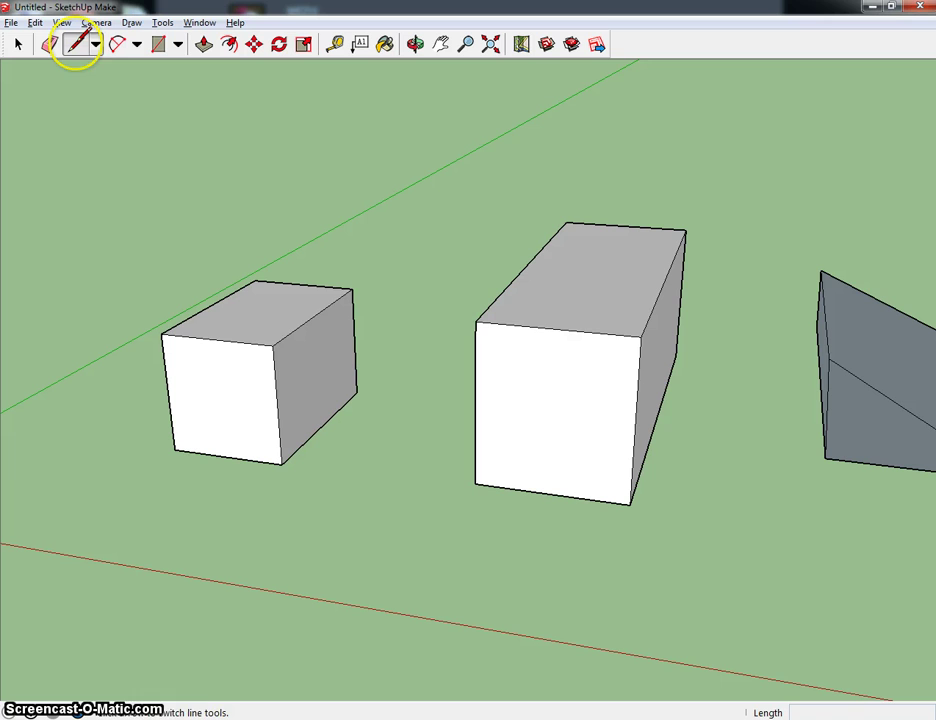
pyautogui.click(556, 328)
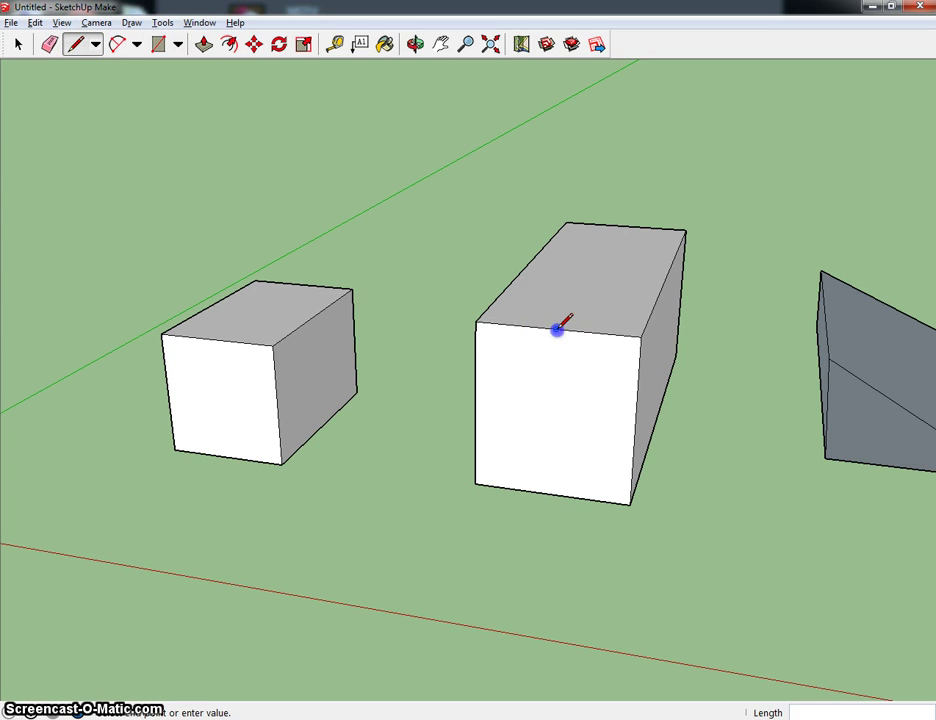
pyautogui.click(475, 484)
pyautogui.click(556, 328)
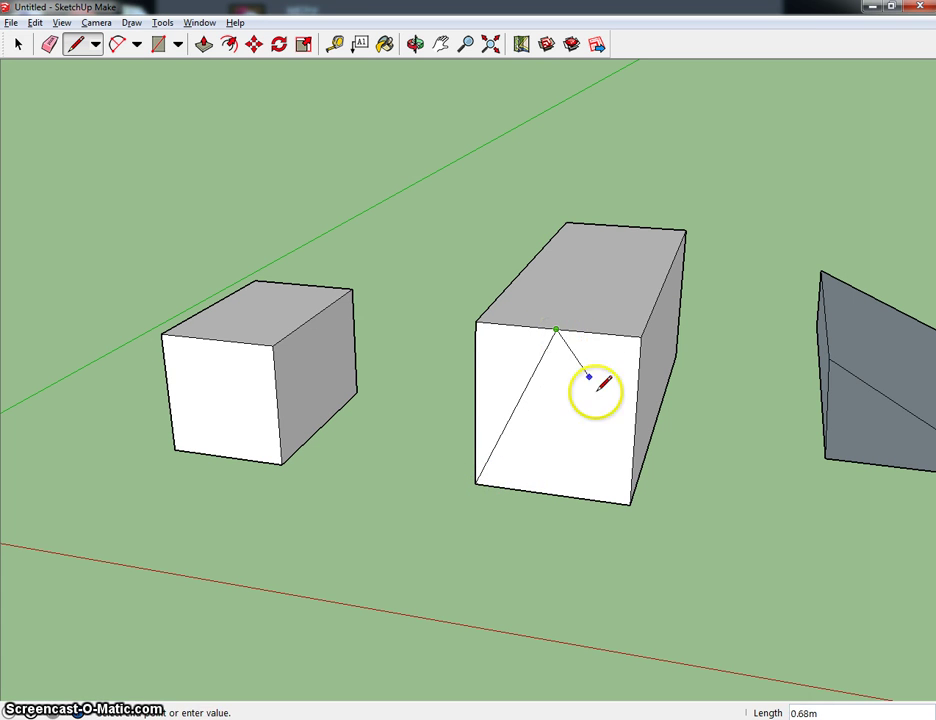
pyautogui.click(630, 503)
# - Push the right and left triangular side pieces through the block, leaving a prism
pyautogui.click(205, 50)
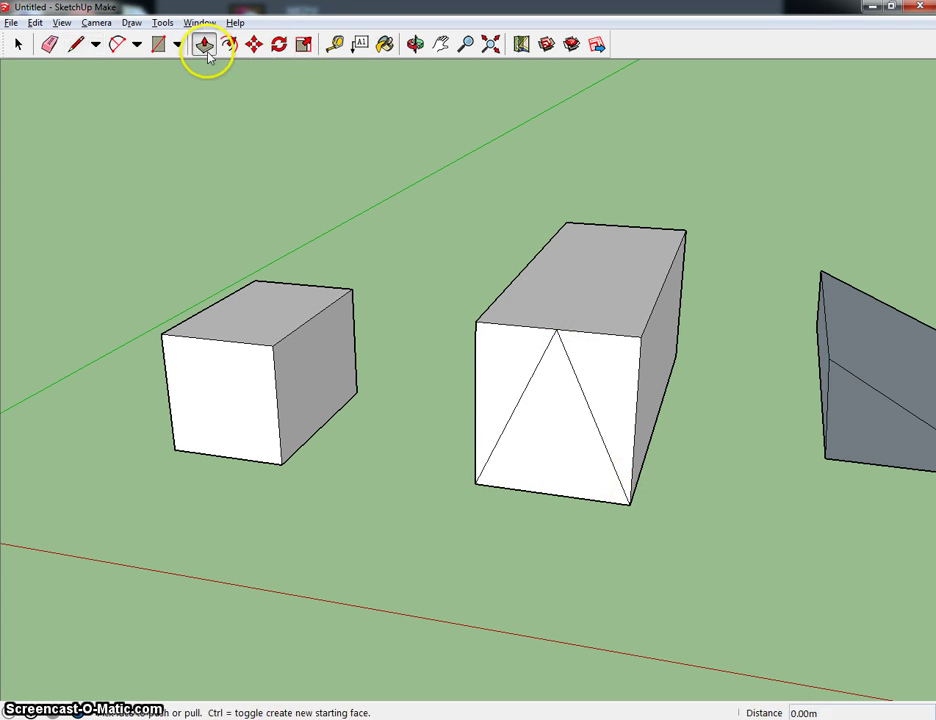
pyautogui.click(606, 366)
pyautogui.click(742, 198)
pyautogui.click(497, 361)
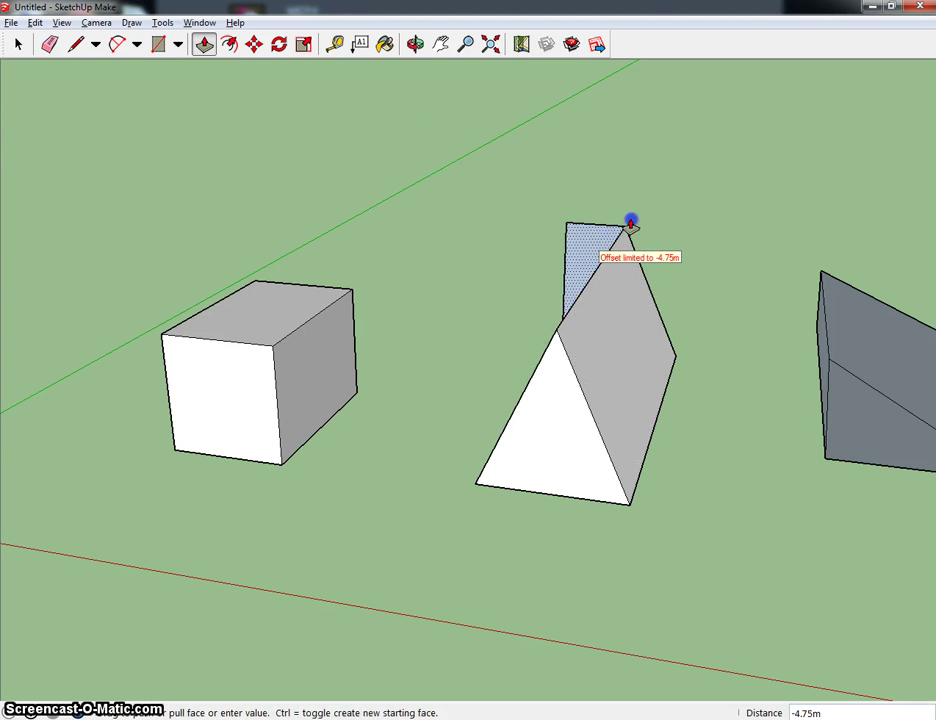
pyautogui.click(630, 222)
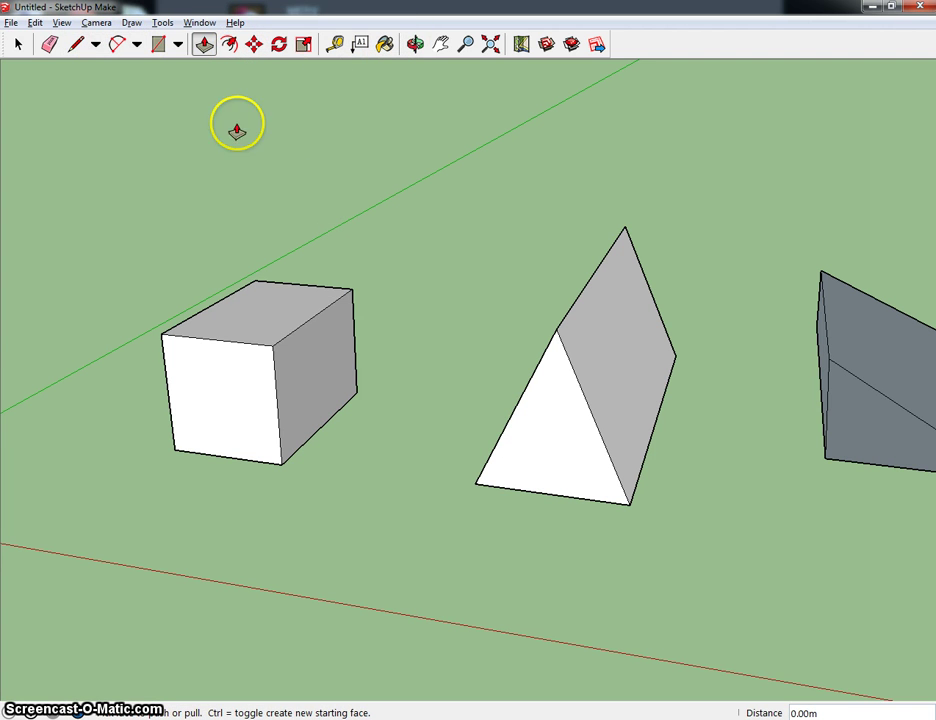
# - Select all three solids and delete them
pyautogui.click(18, 44)
pyautogui.hotkey('ctrl', 'a')
pyautogui.press('Delete')
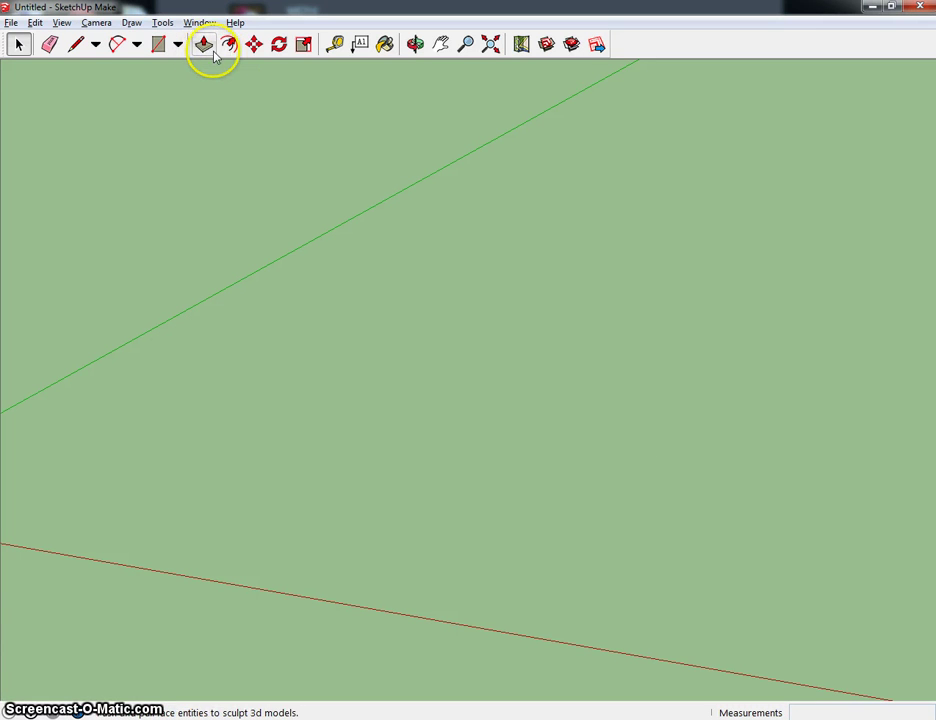
# - Draw a round polygon face of radius 0.91 m on the ground
pyautogui.click(136, 44)
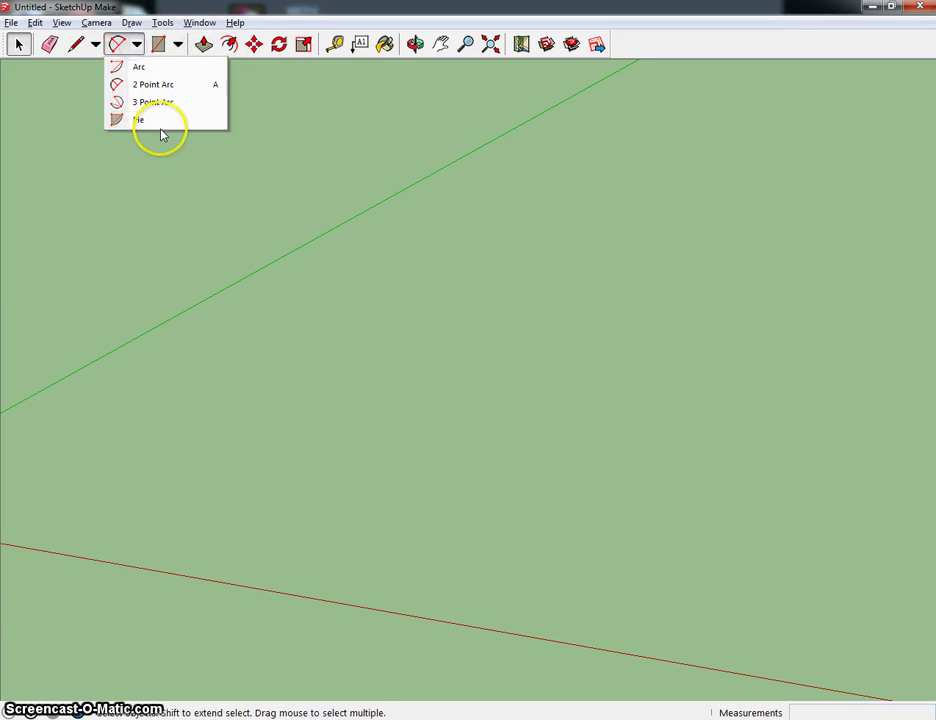
pyautogui.click(179, 45)
pyautogui.click(179, 45)
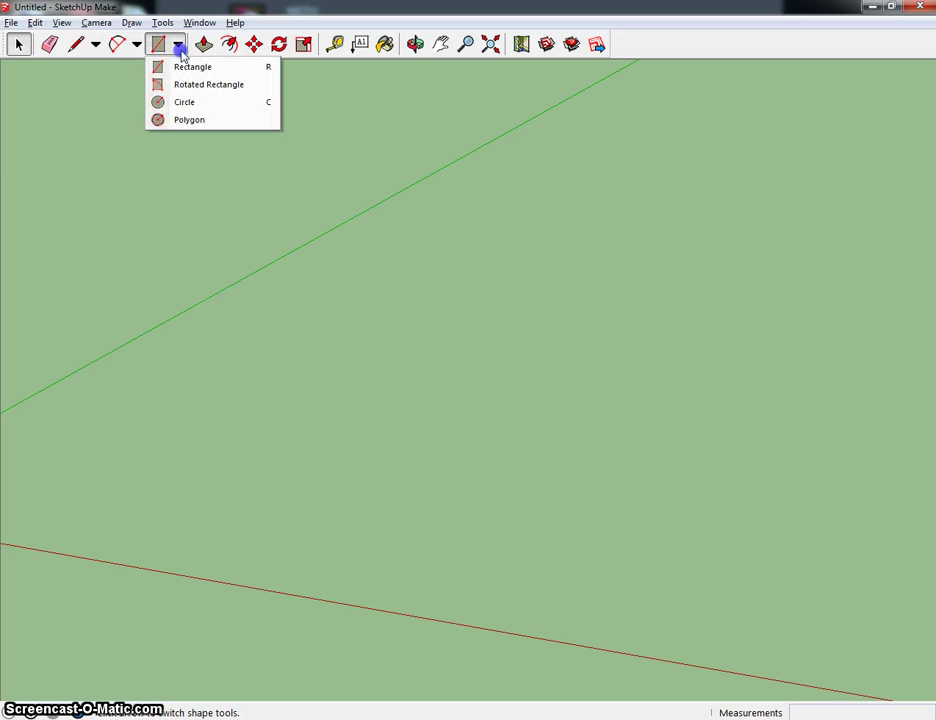
pyautogui.click(185, 119)
pyautogui.click(423, 422)
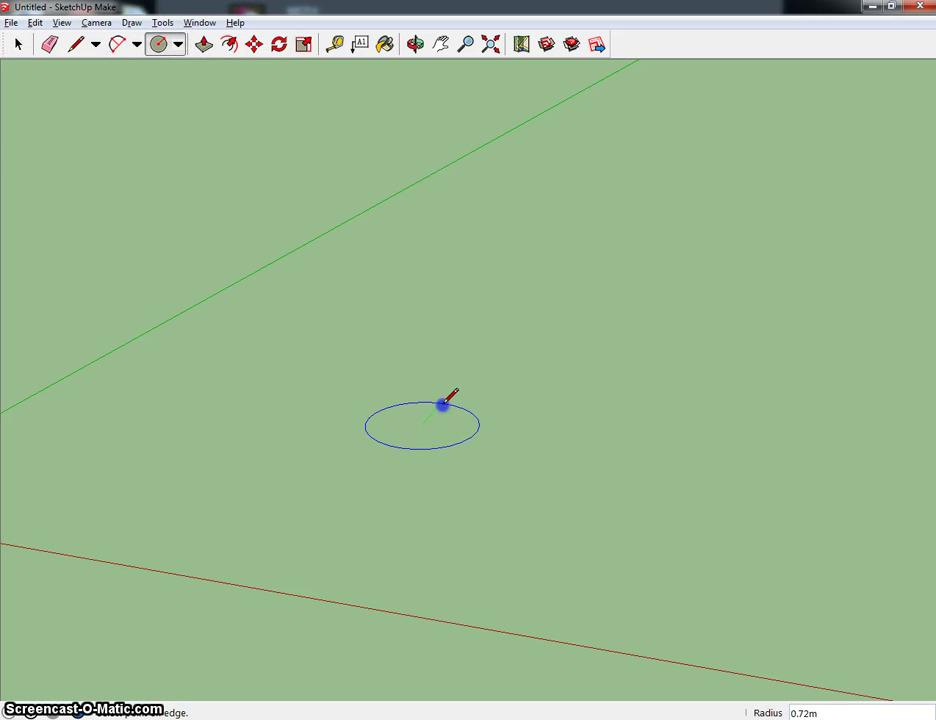
pyautogui.click(446, 398)
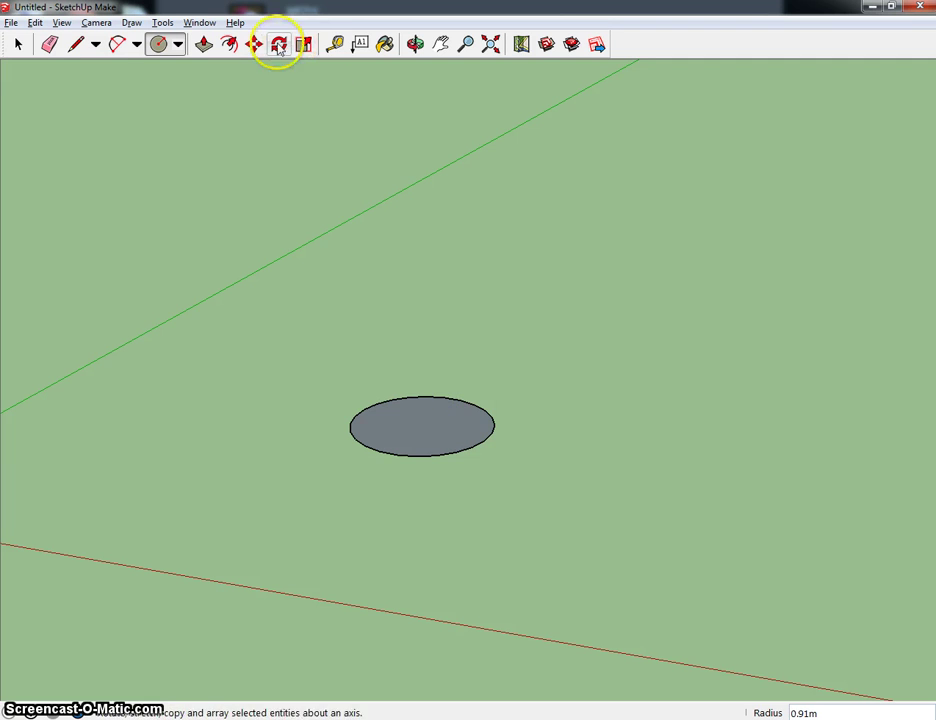
# - Push/Pull the round face up 2.78 m into a cylinder
pyautogui.click(203, 44)
pyautogui.click(426, 445)
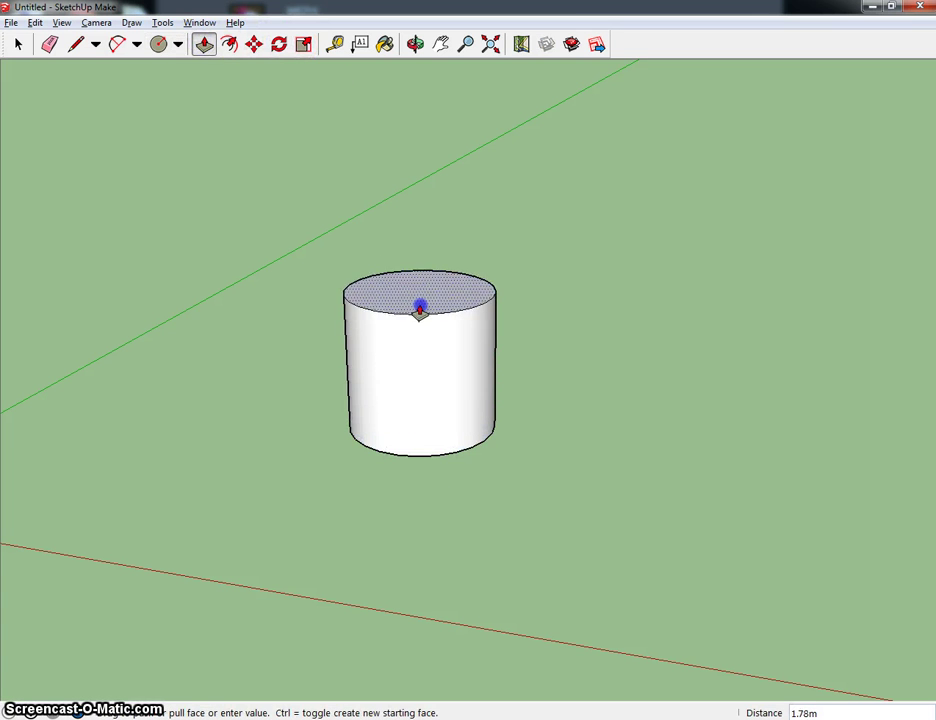
pyautogui.click(409, 222)
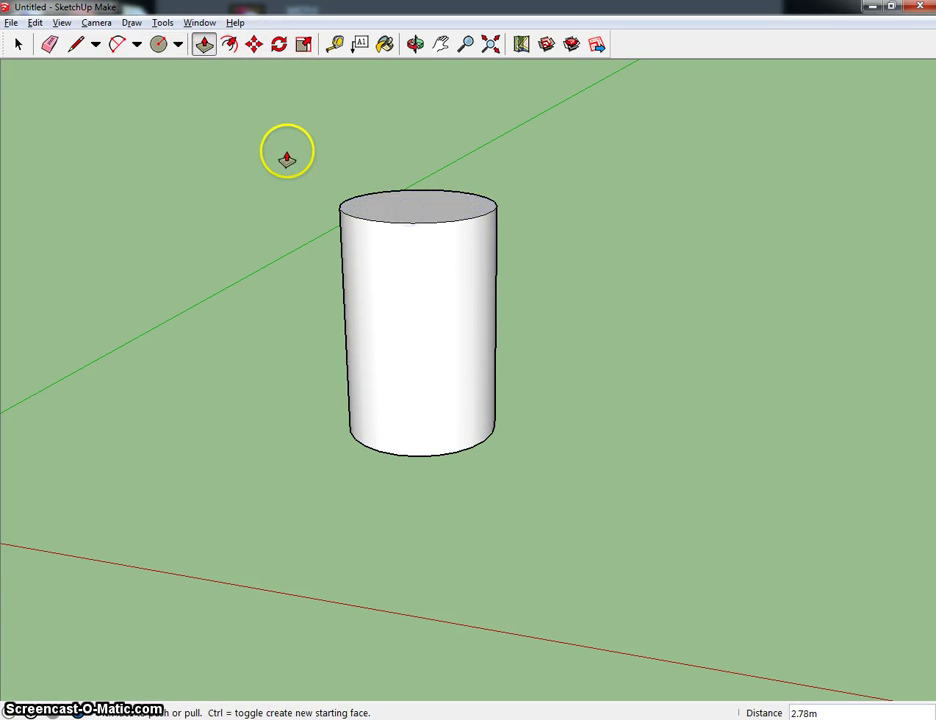
# - Move the cylinder's top circle inward until it collapses into a single cone apex
pyautogui.click(254, 44)
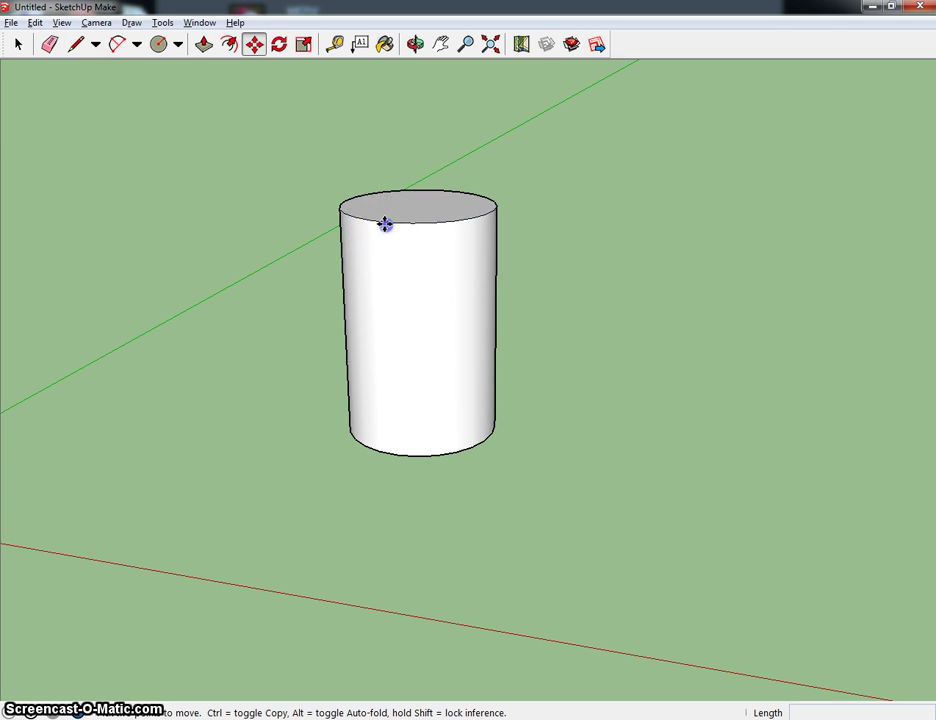
pyautogui.moveTo(385, 224); pyautogui.dragTo(409, 221)
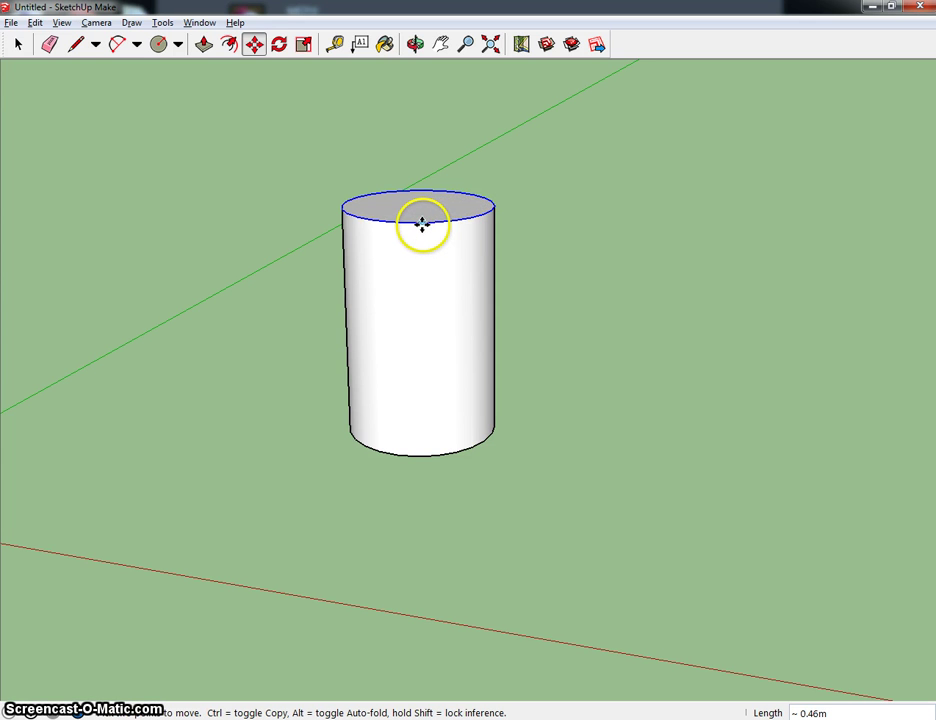
pyautogui.moveTo(396, 224); pyautogui.dragTo(420, 211)
pyautogui.click(514, 341)
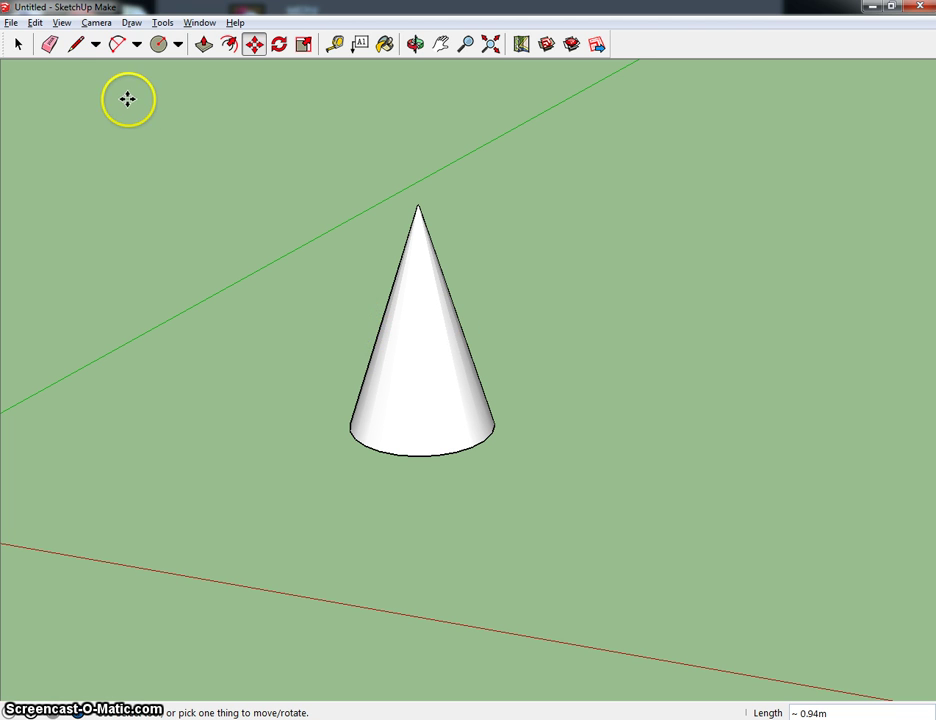
# - Delete the cone and draw a new rectangle on the ground
pyautogui.hotkey('ctrl', 'a')
pyautogui.press('Delete')
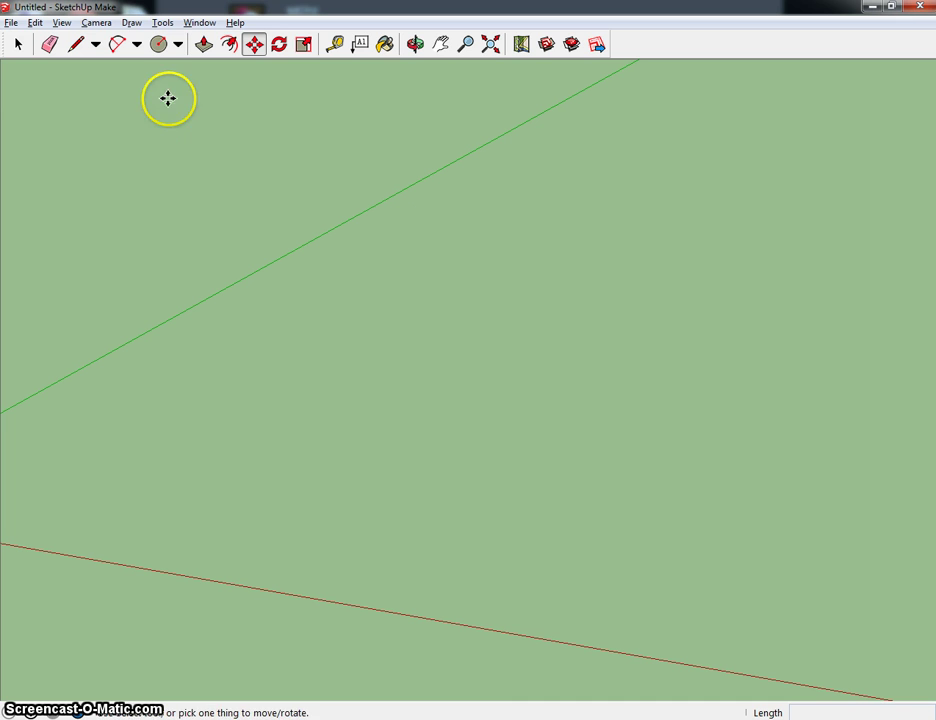
pyautogui.click(178, 44)
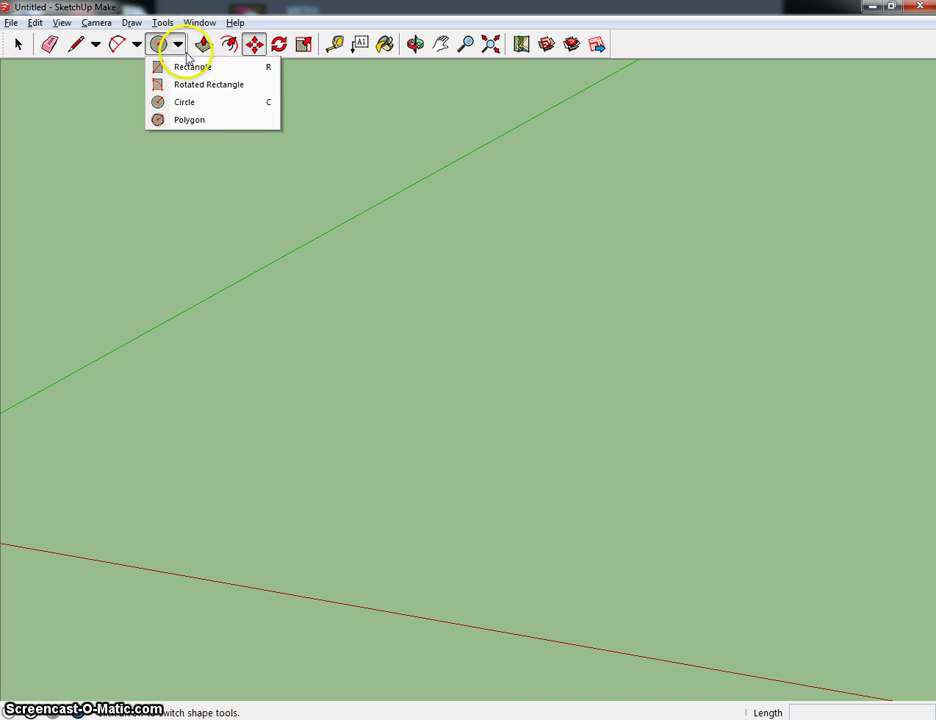
pyautogui.click(186, 65)
pyautogui.click(366, 404)
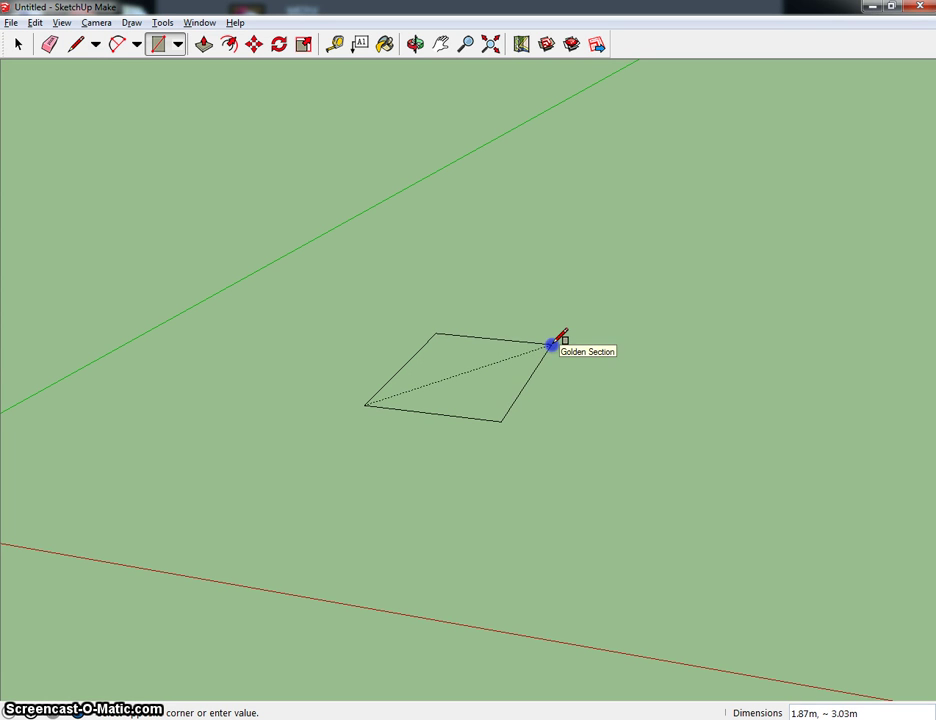
pyautogui.click(551, 344)
# - Draw both corner-to-corner diagonals across the rectangle
pyautogui.click(75, 44)
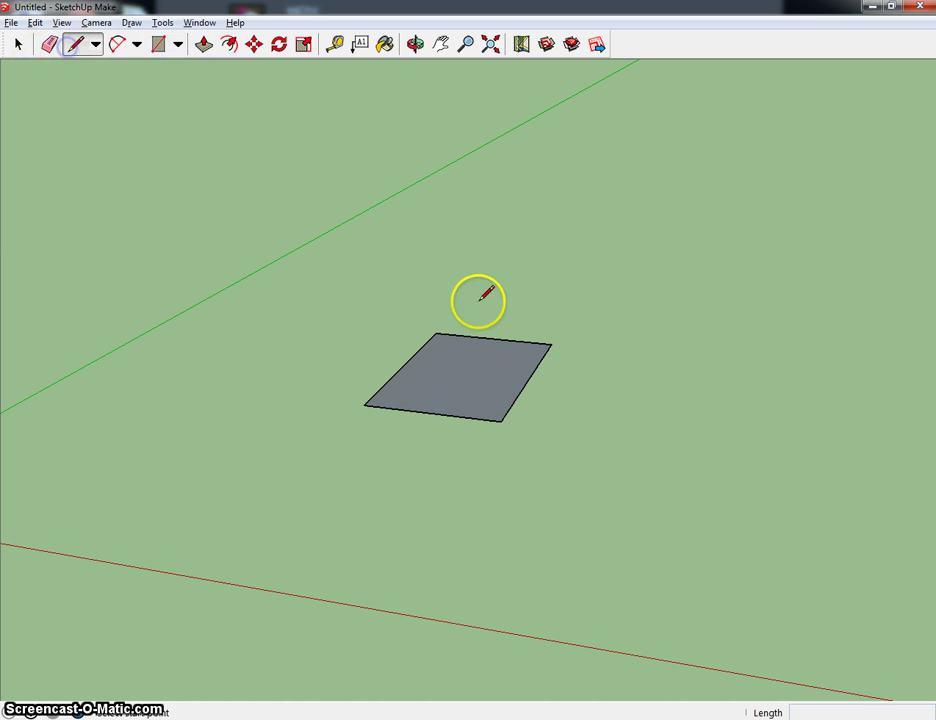
pyautogui.click(437, 333)
pyautogui.click(502, 420)
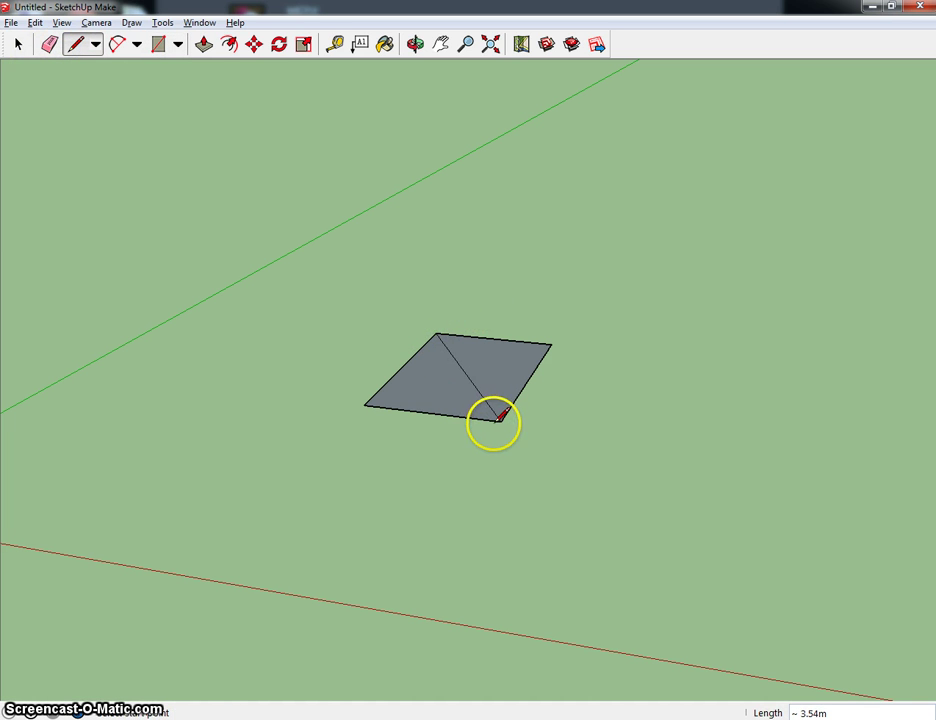
pyautogui.click(372, 404)
pyautogui.click(551, 344)
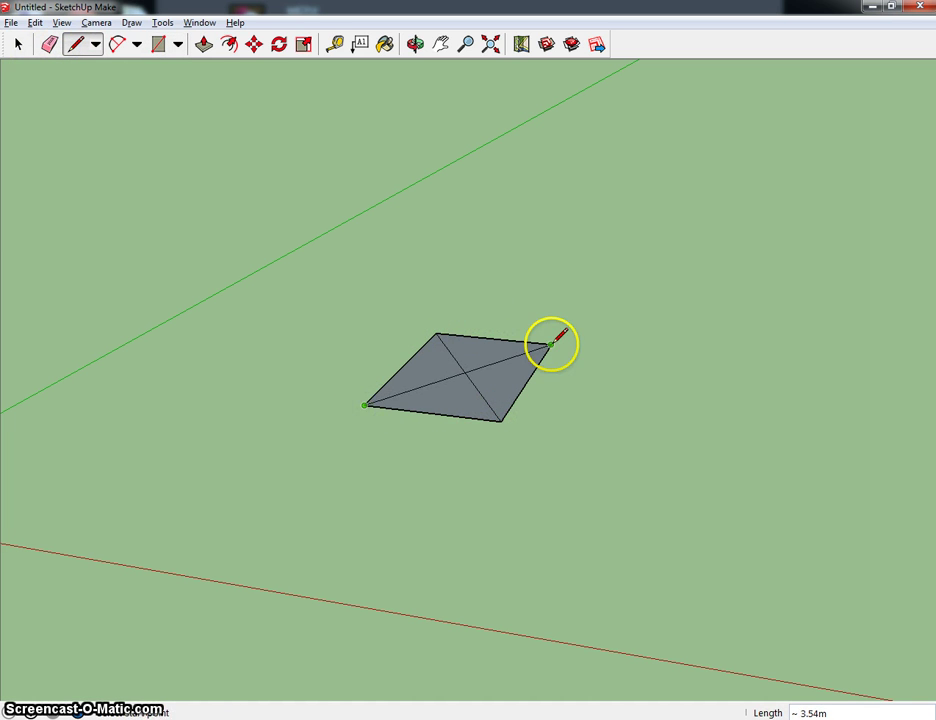
# - Raise the diagonals' crossing point with Move into a tall pyramid, then orbit to view it
pyautogui.click(254, 45)
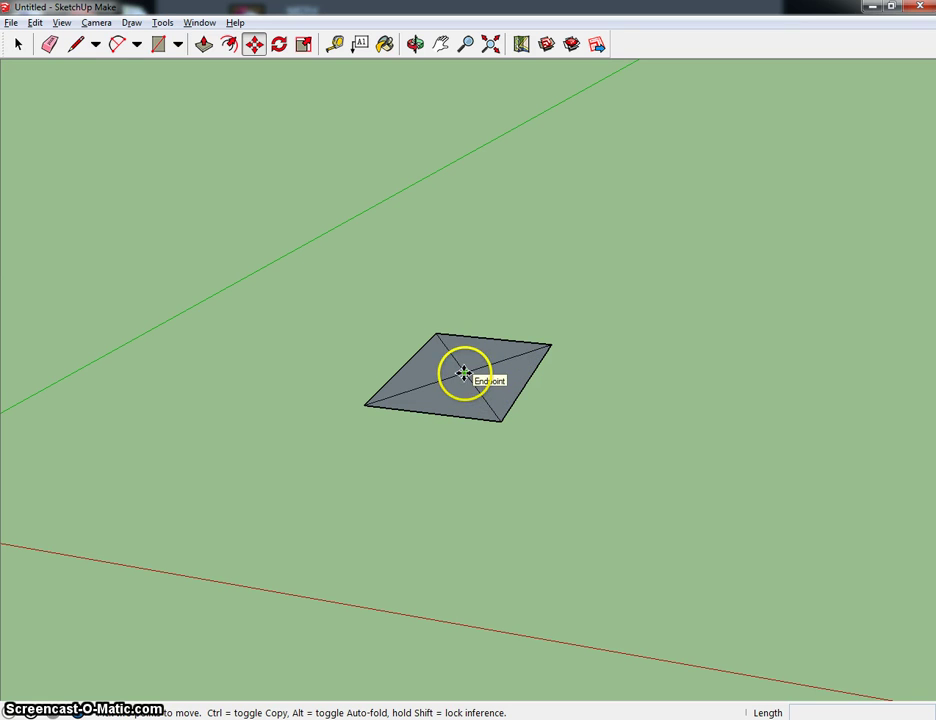
pyautogui.moveTo(464, 371); pyautogui.dragTo(457, 341)
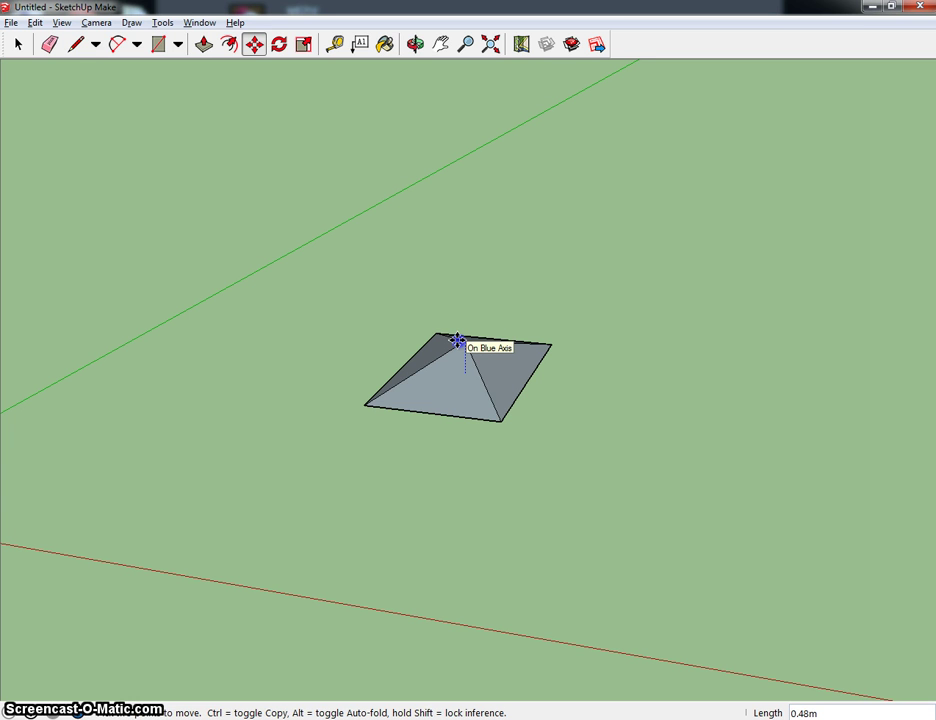
pyautogui.moveTo(457, 341); pyautogui.dragTo(422, 470)
pyautogui.click(415, 44)
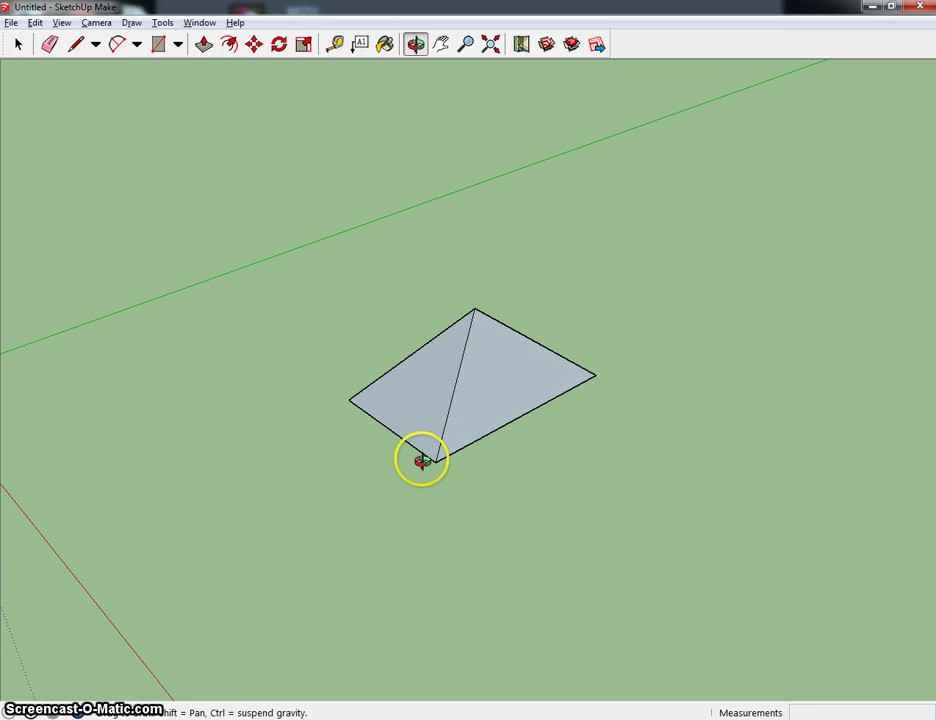